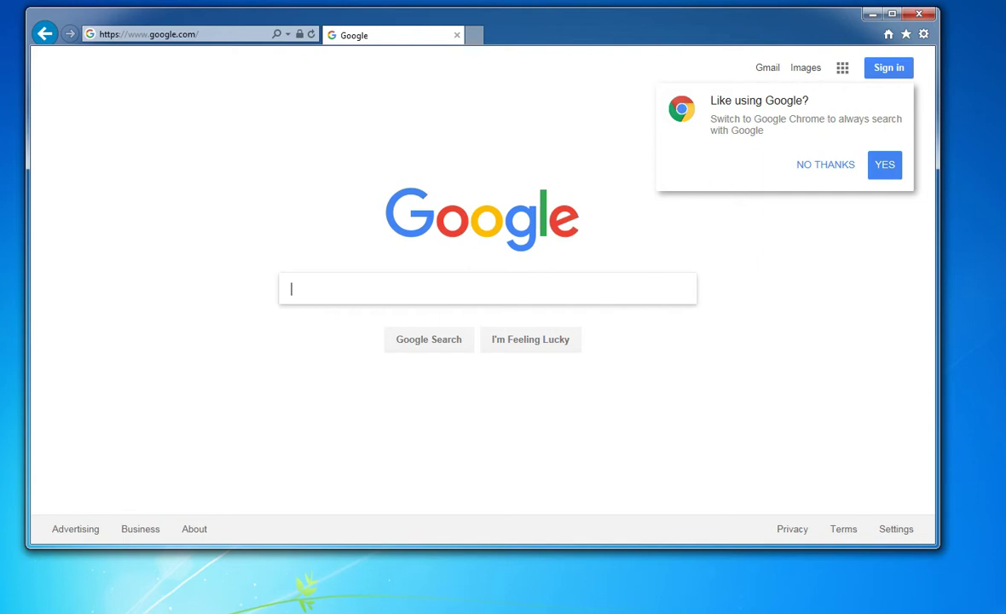
{"action": "left_click", "coordinate": [823, 164]}
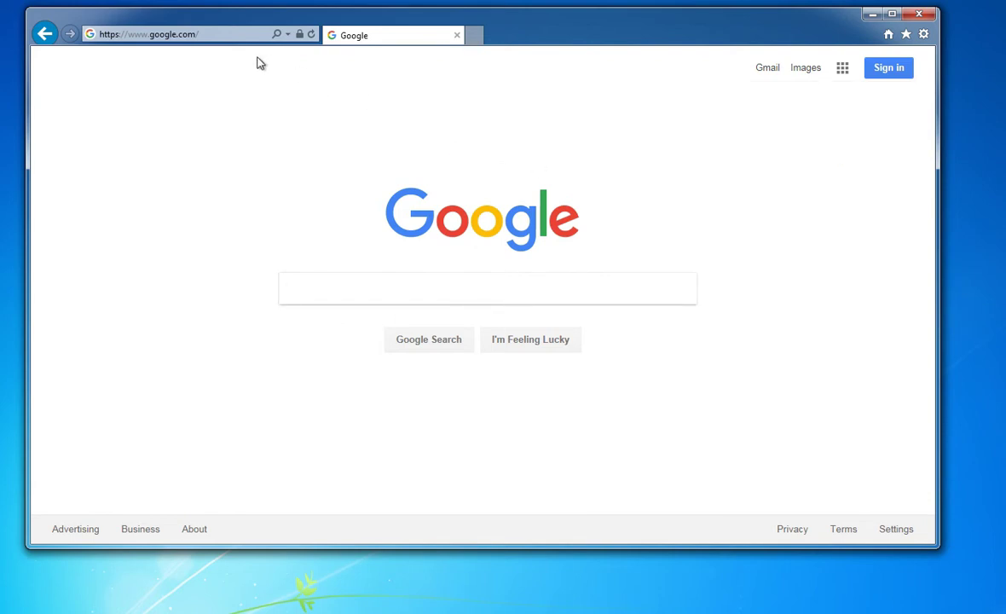
{"action": "left_click", "coordinate": [202, 33]}
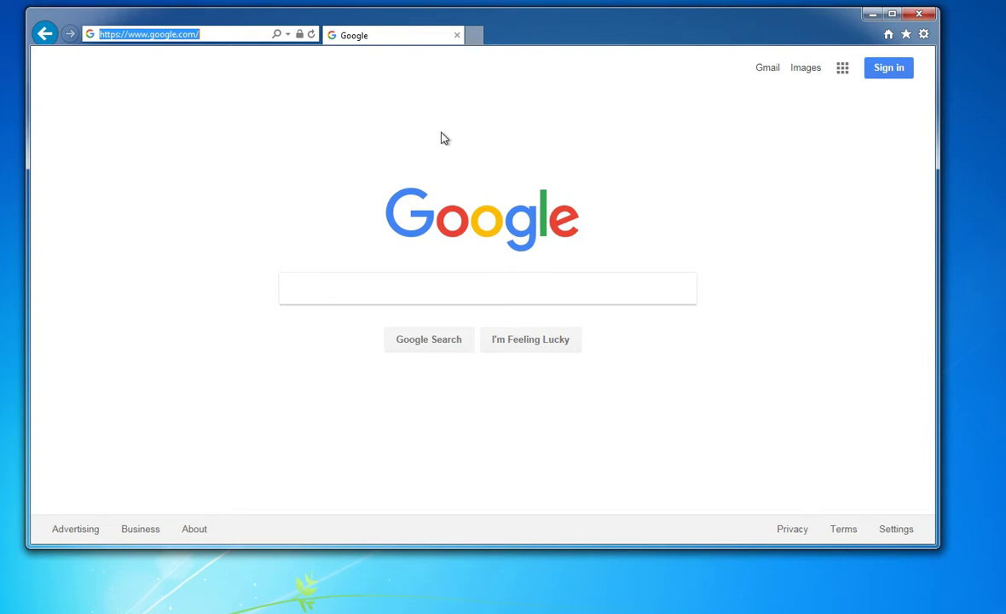
{"action": "type", "text": "www.pyt"}
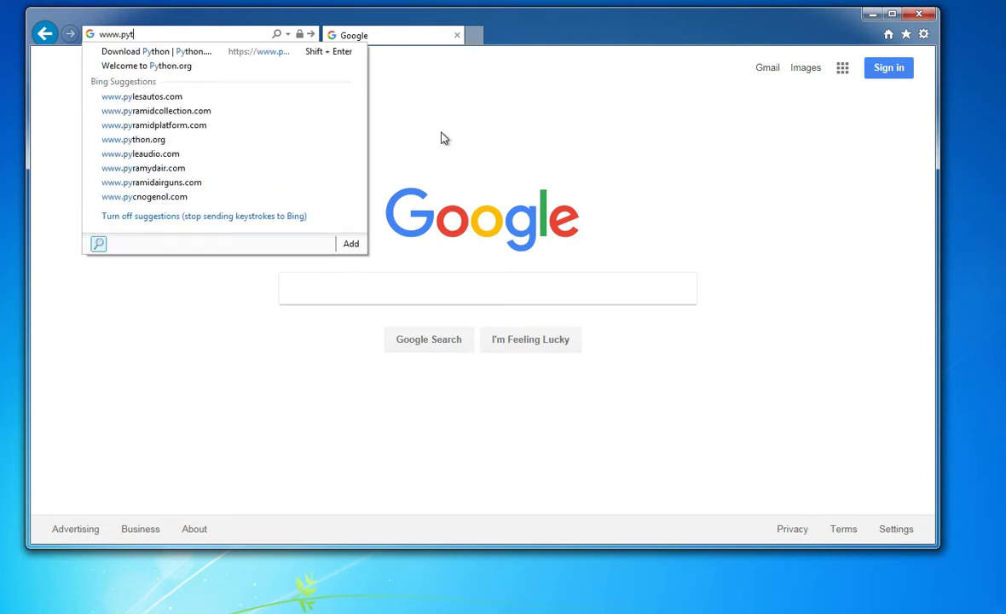
{"action": "type", "text": "hon.org"}
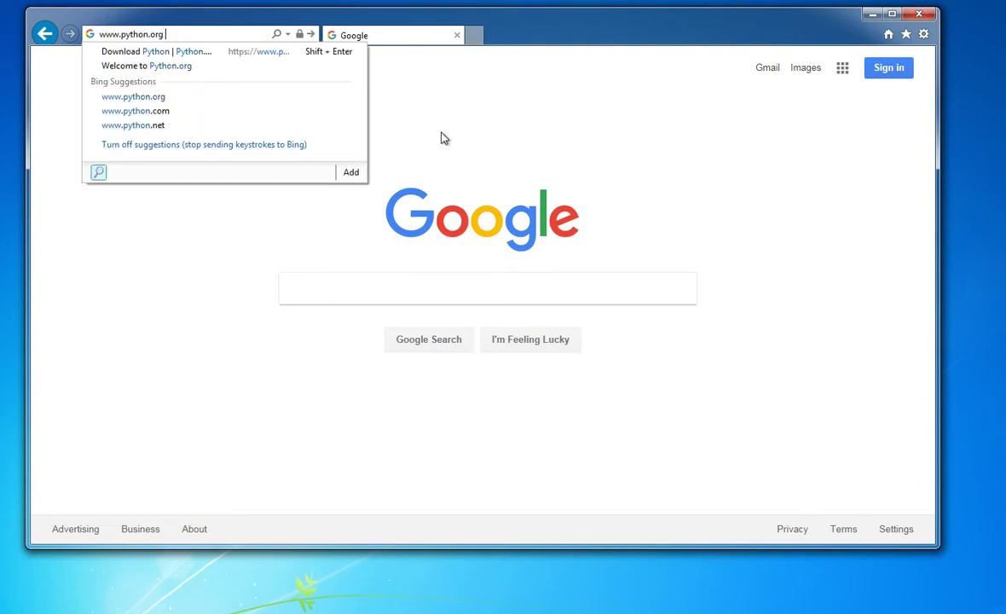
{"action": "key", "text": "Return"}
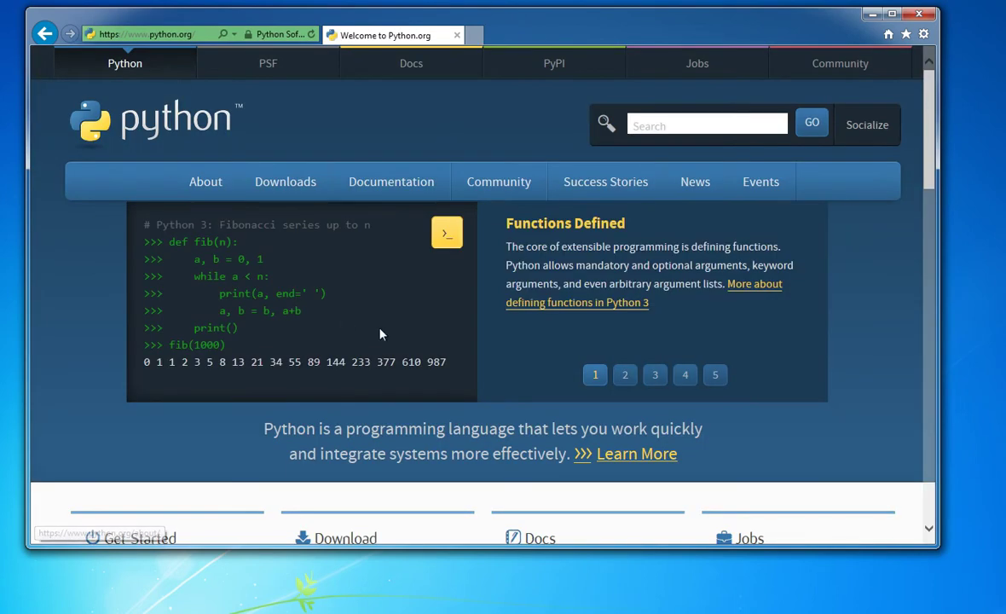
Download Python 3.6.2 for Windows from the site's Downloads page and run the installer.
{"action": "scroll", "coordinate": [405, 265], "scroll_direction": "down", "scroll_amount": 4}
{"action": "scroll", "coordinate": [404, 265], "scroll_direction": "up", "scroll_amount": 4}
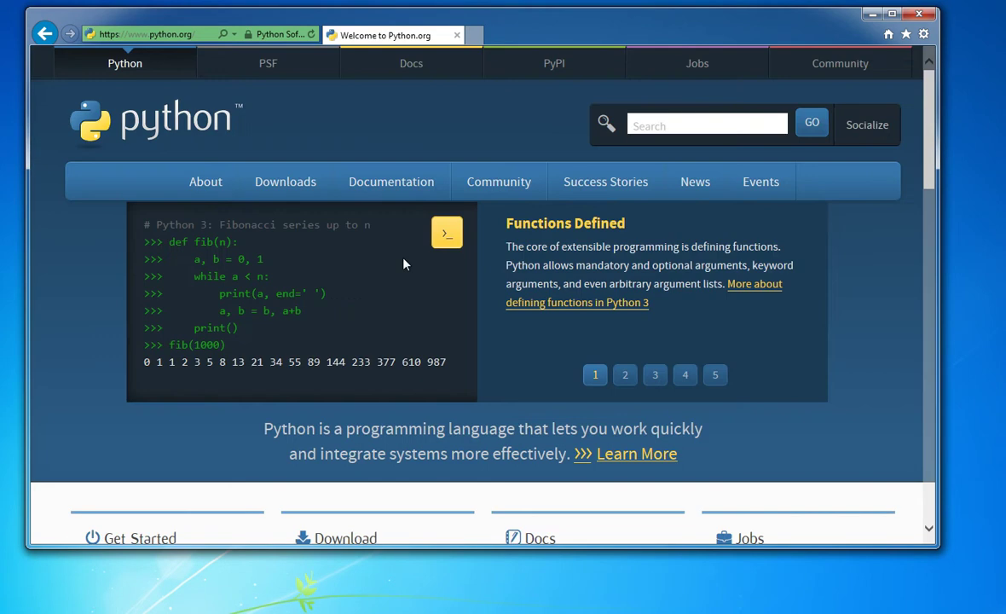
{"action": "left_click", "coordinate": [298, 187]}
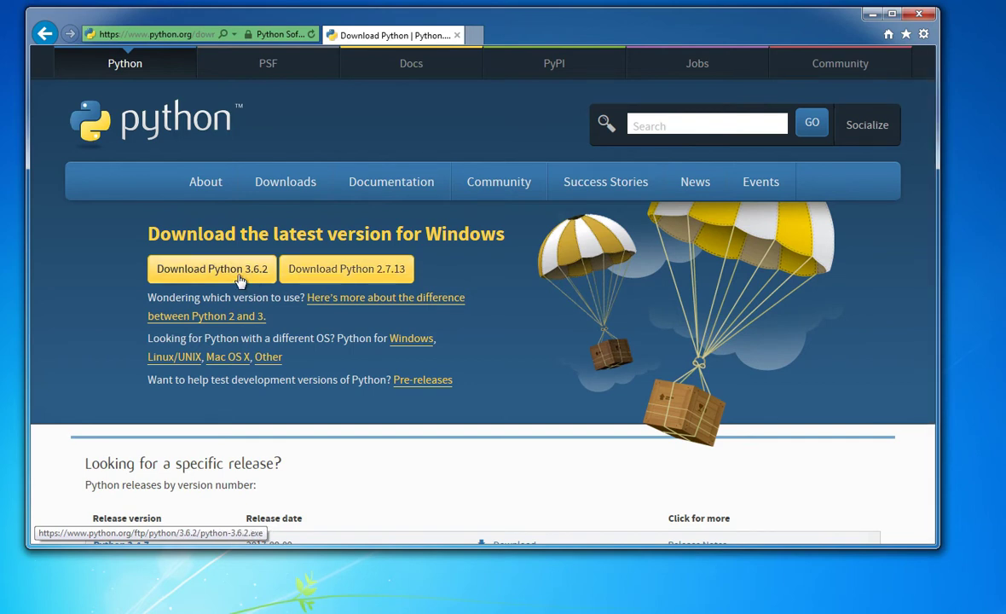
{"action": "left_click", "coordinate": [240, 280]}
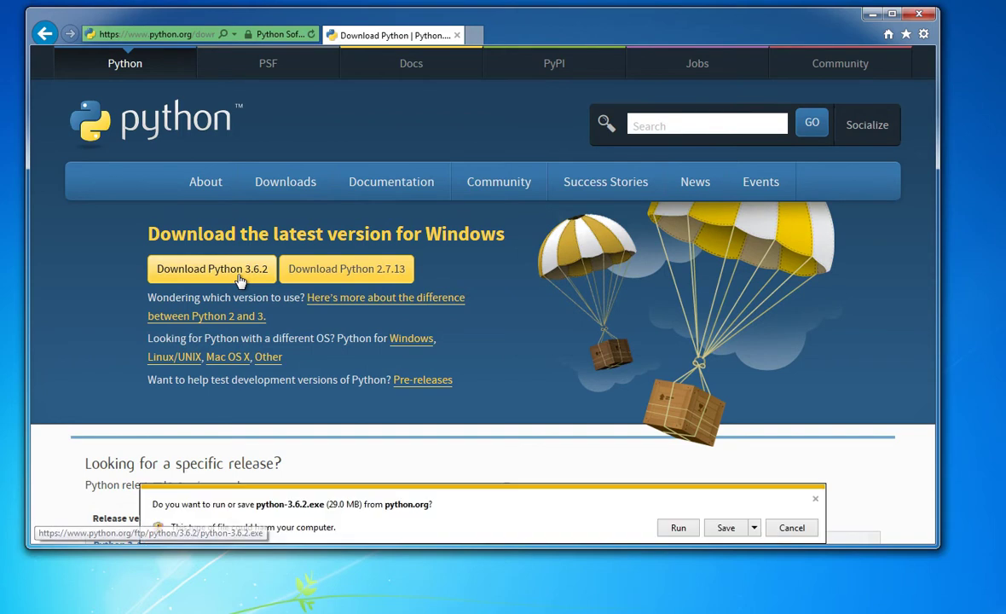
{"action": "left_click", "coordinate": [677, 529]}
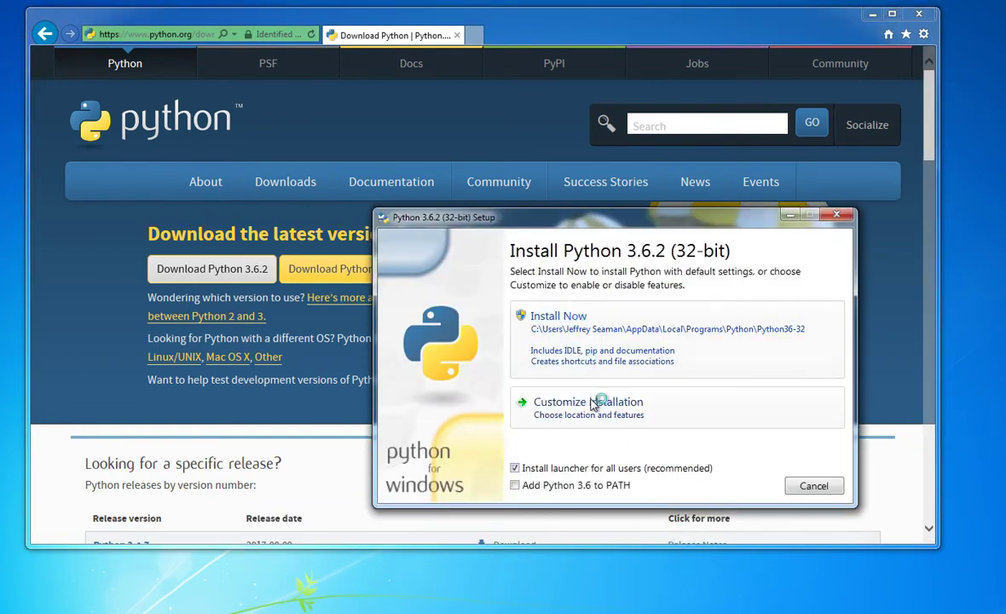
Install Python 3.6.2 (32-bit) with the default settings and close the setup window once it finishes.
{"action": "left_click", "coordinate": [585, 353]}
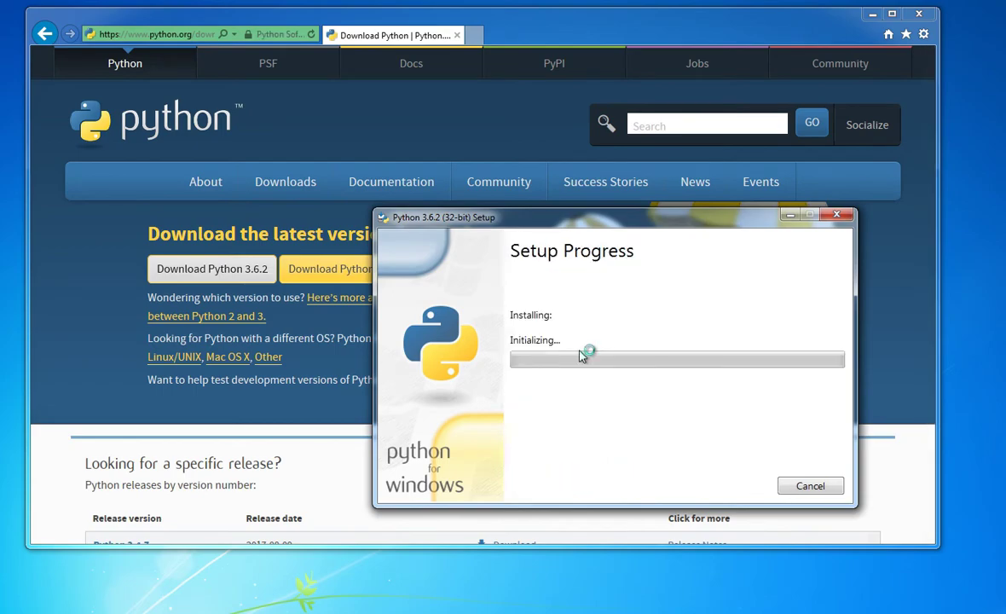
{"action": "left_click", "coordinate": [688, 383]}
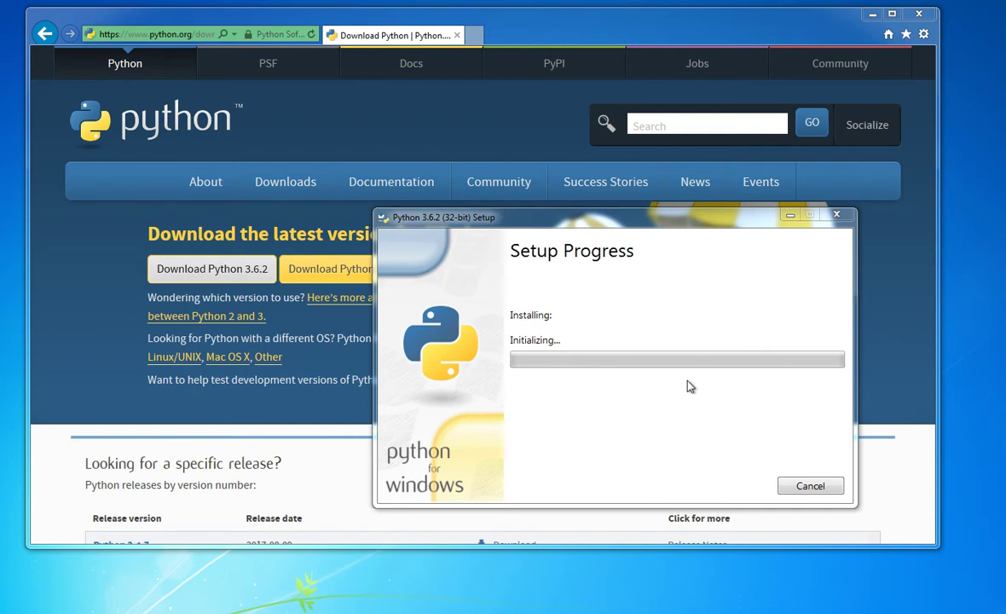
{"action": "left_click_drag", "start_coordinate": [450, 225], "coordinate": [414, 210]}
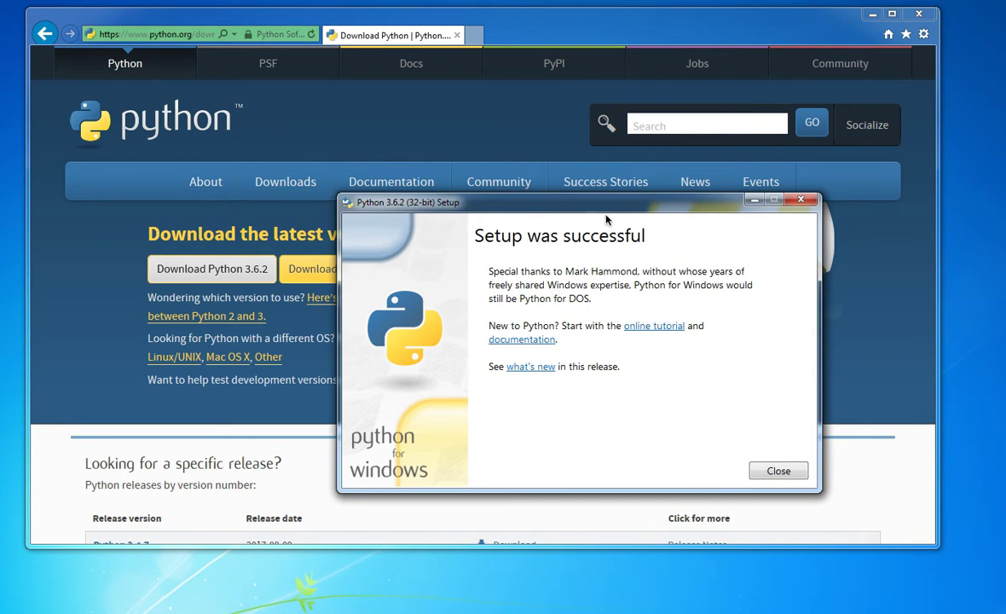
{"action": "left_click", "coordinate": [779, 471]}
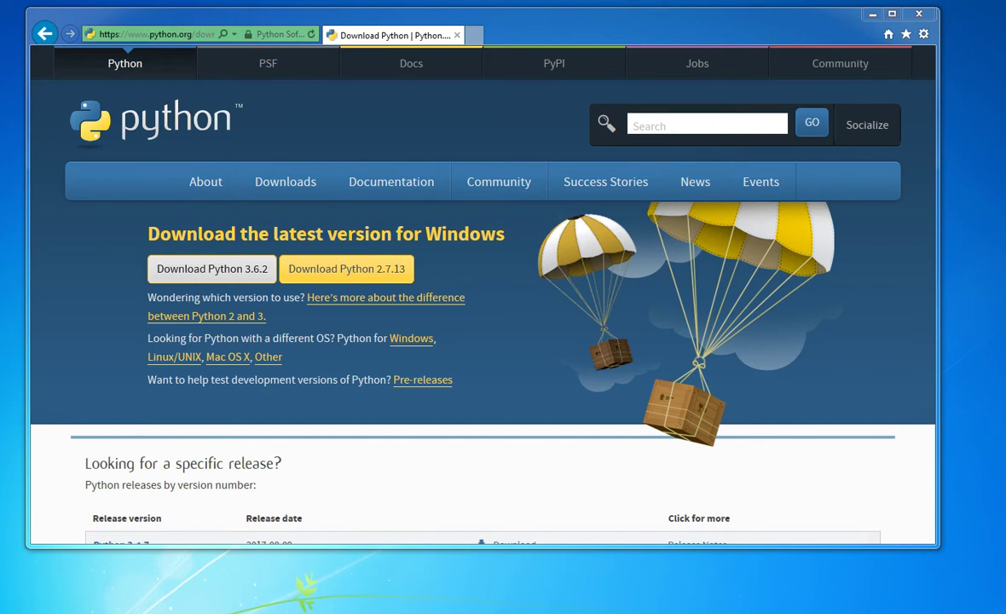
Look through the installed programs, then open Local Disk (C:) in Windows Explorer and enlarge and reposition its window.
{"action": "key", "text": "super"}
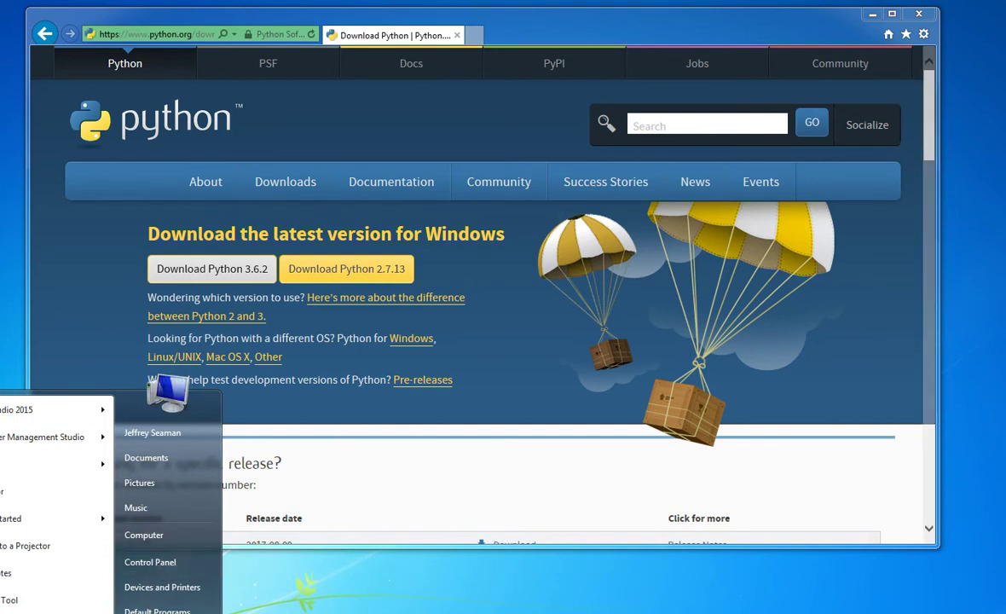
{"action": "left_click", "coordinate": [9, 612]}
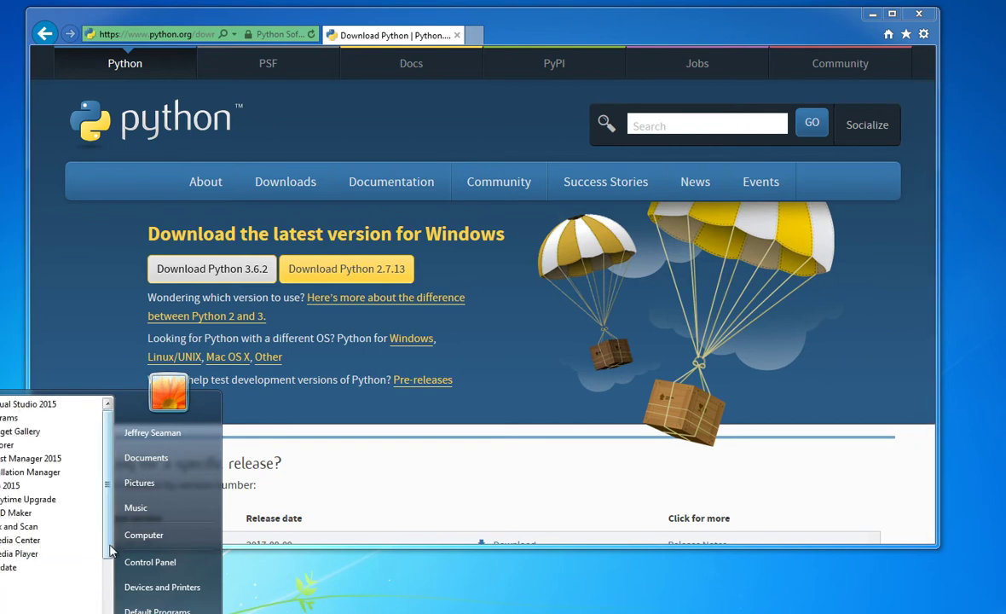
{"action": "scroll", "coordinate": [51, 477], "scroll_direction": "down", "scroll_amount": 5}
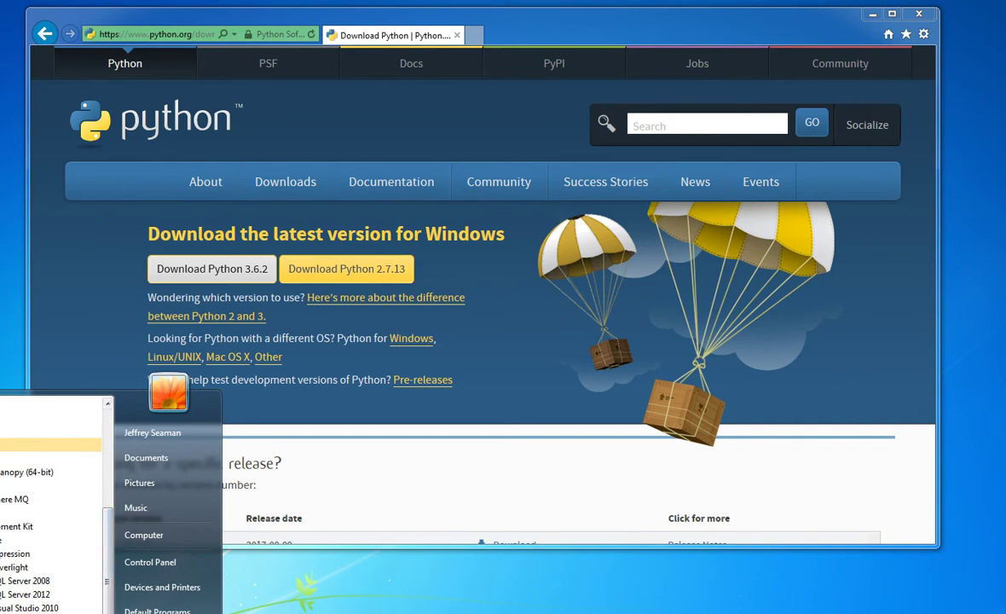
{"action": "left_click", "coordinate": [143, 535]}
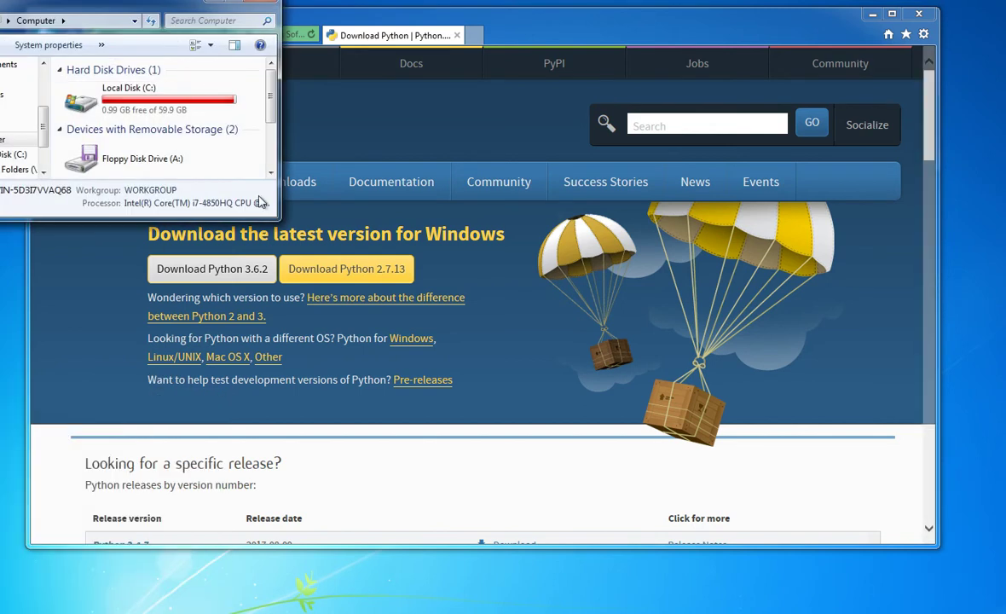
{"action": "double_click", "coordinate": [133, 88]}
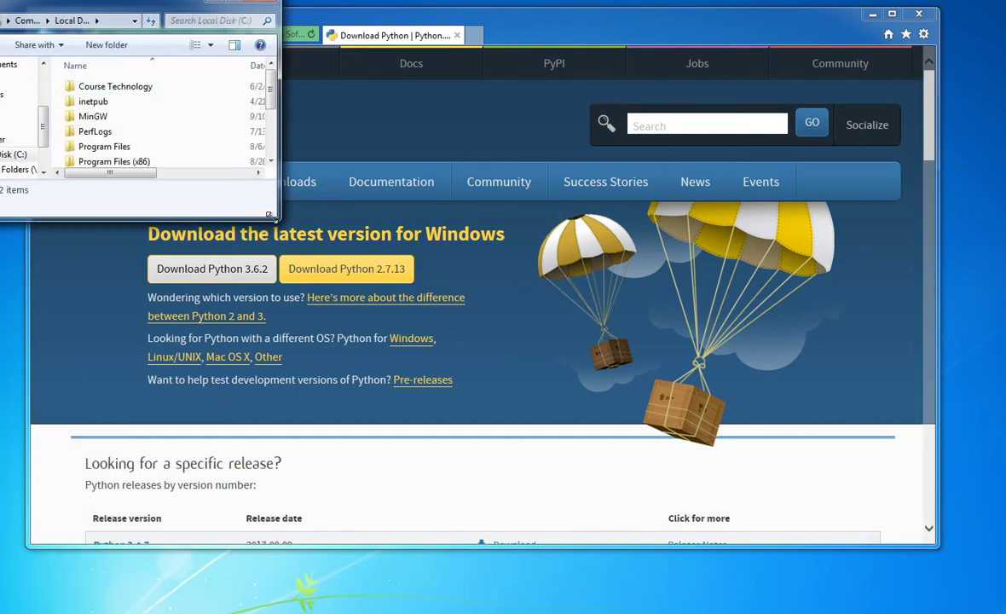
{"action": "left_click_drag", "start_coordinate": [277, 218], "coordinate": [772, 517]}
{"action": "left_click_drag", "start_coordinate": [147, 32], "coordinate": [301, 75]}
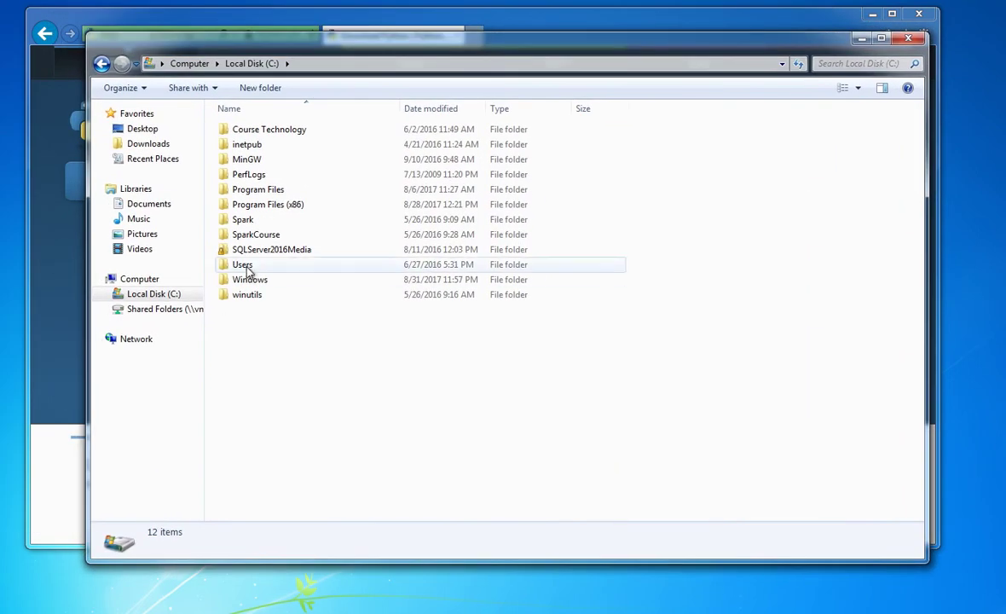
Look through the Program Files and Program Files (x86) folders for the Python installation.
{"action": "left_click", "coordinate": [277, 194]}
{"action": "double_click", "coordinate": [277, 194]}
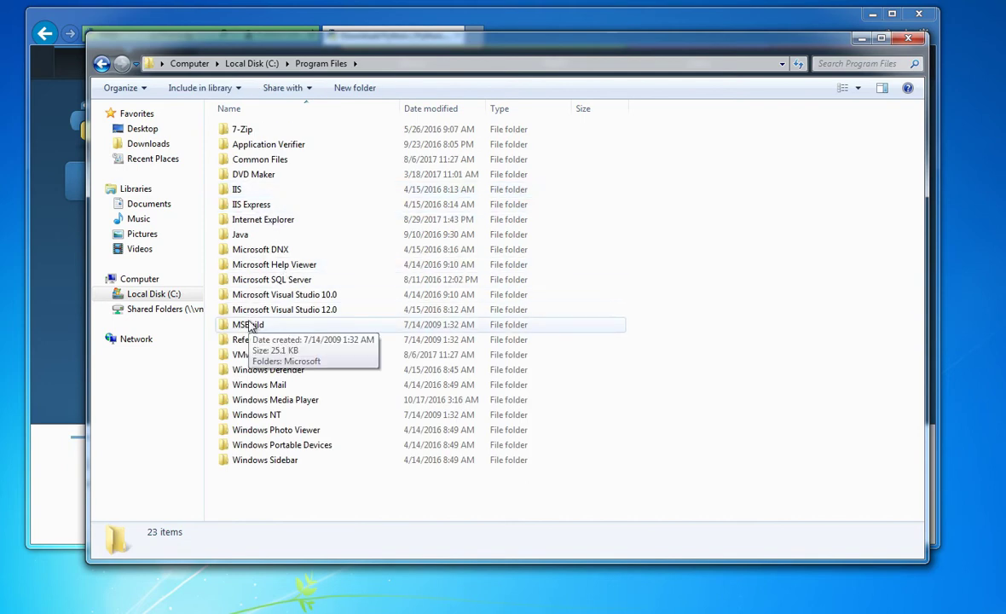
{"action": "left_click", "coordinate": [102, 63]}
{"action": "double_click", "coordinate": [296, 209]}
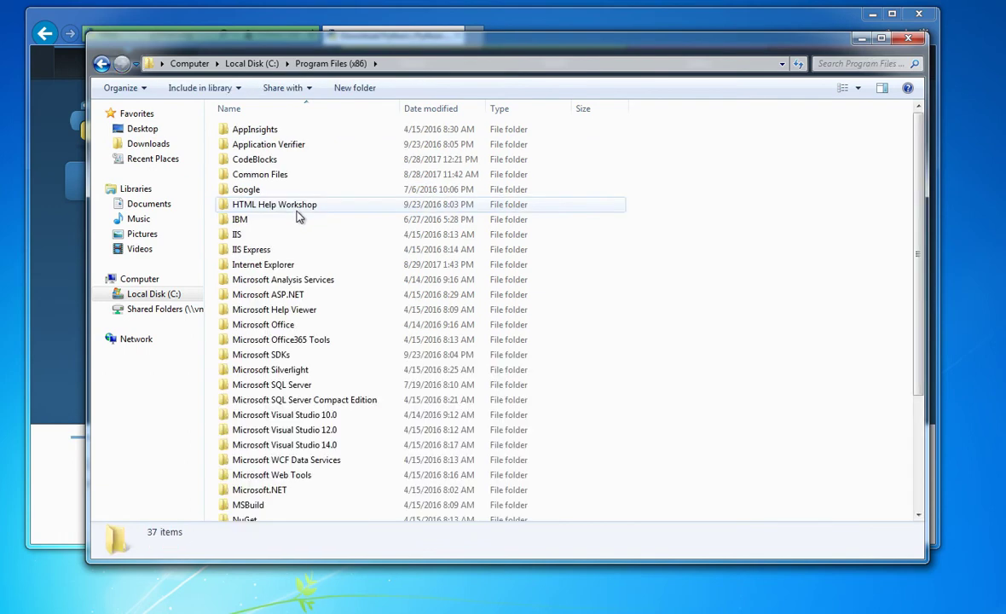
{"action": "left_click", "coordinate": [300, 176]}
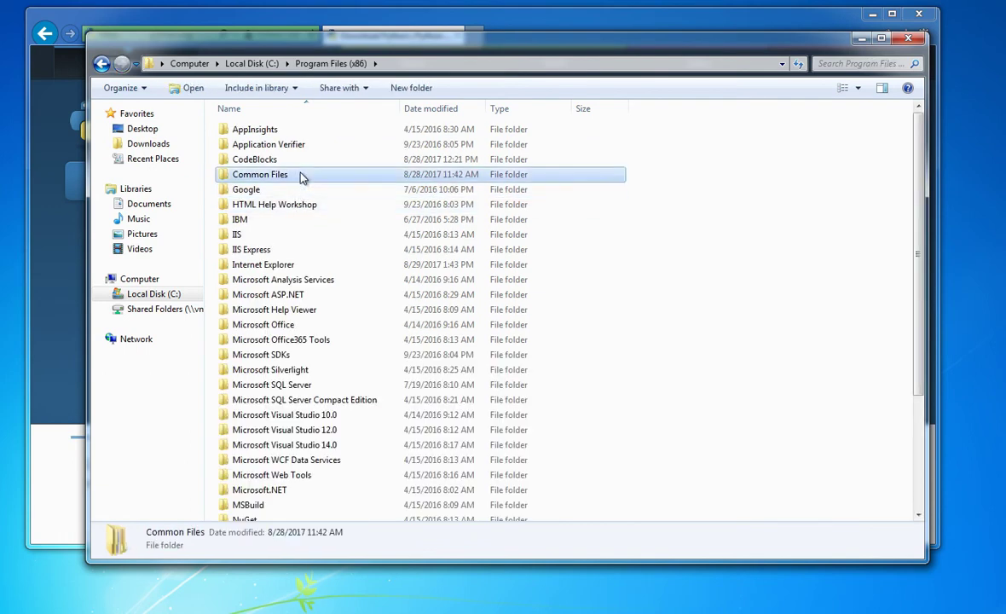
{"action": "scroll", "coordinate": [317, 294], "scroll_direction": "down", "scroll_amount": 1}
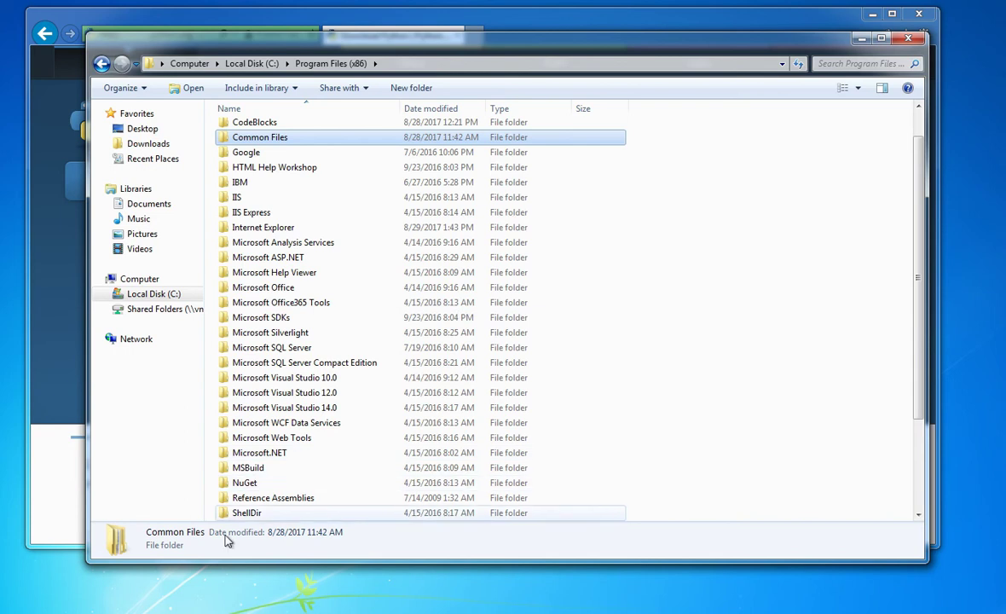
Launch the Python 3.6 (32-bit) console, move its window clear, and evaluate 2*40.
{"action": "left_click", "coordinate": [1, 611]}
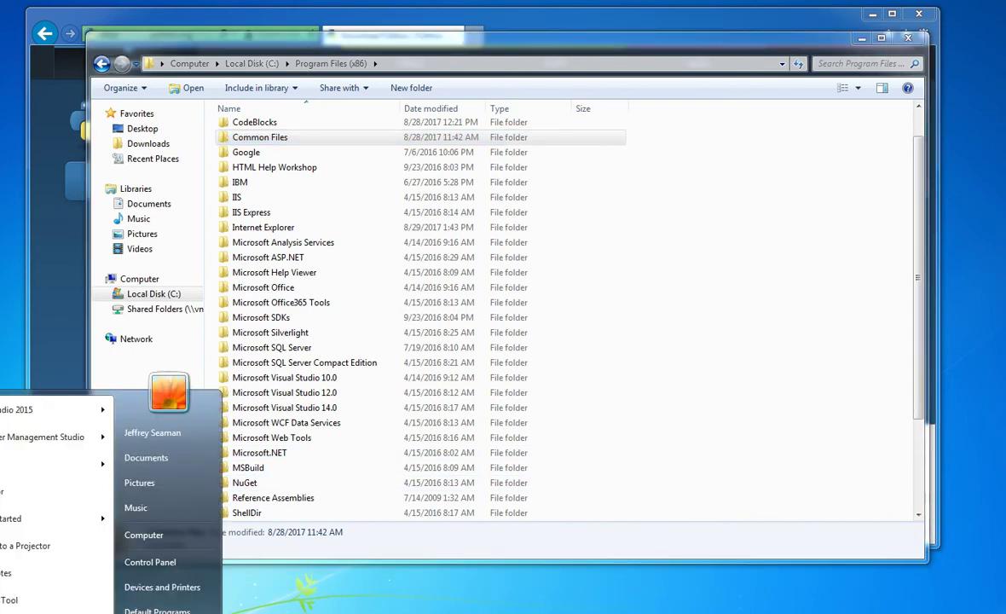
{"action": "left_click", "coordinate": [1, 611]}
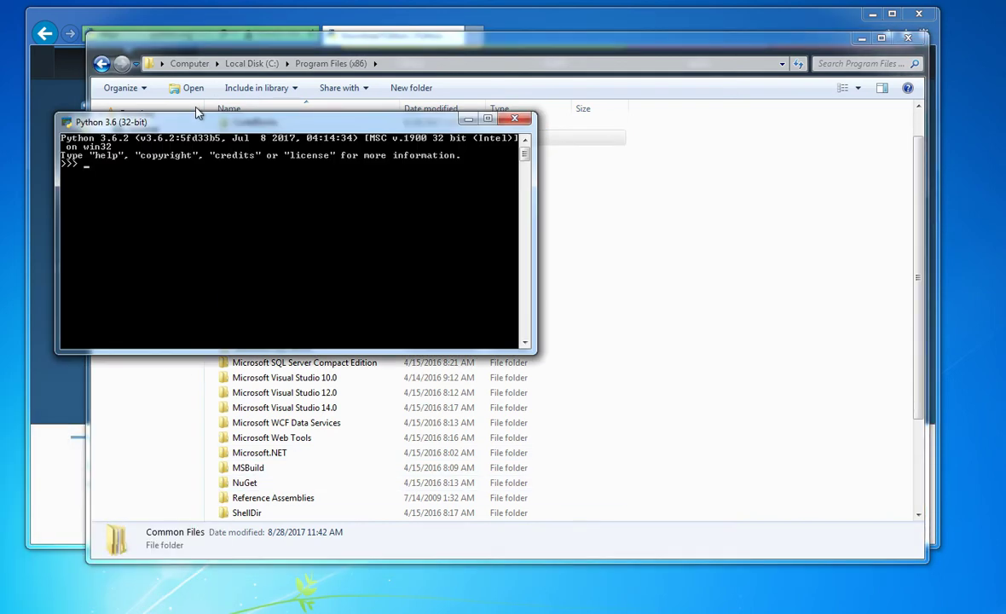
{"action": "left_click_drag", "start_coordinate": [203, 126], "coordinate": [313, 147]}
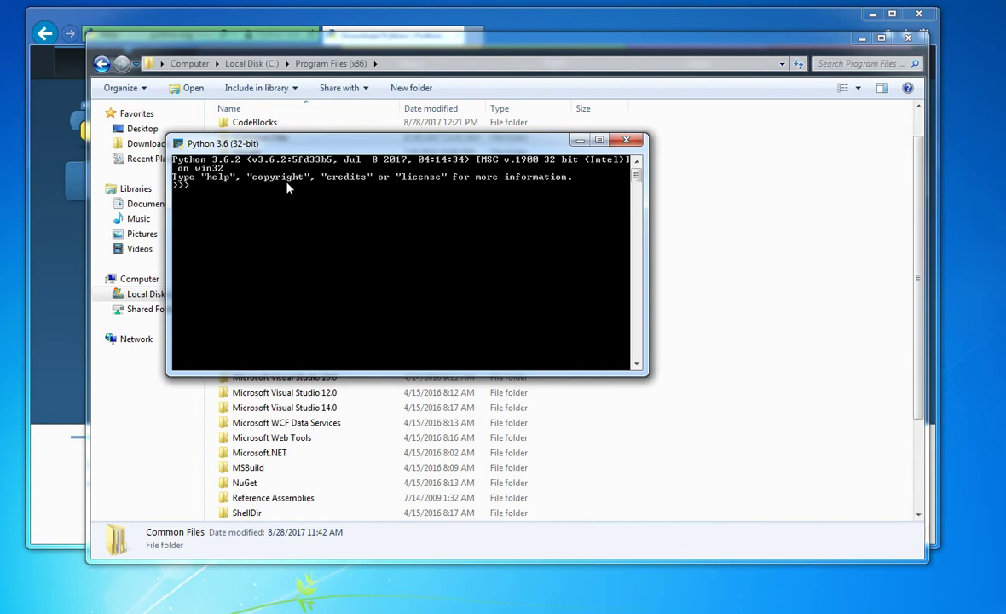
{"action": "type", "text": "2*40"}
{"action": "key", "text": "Return"}
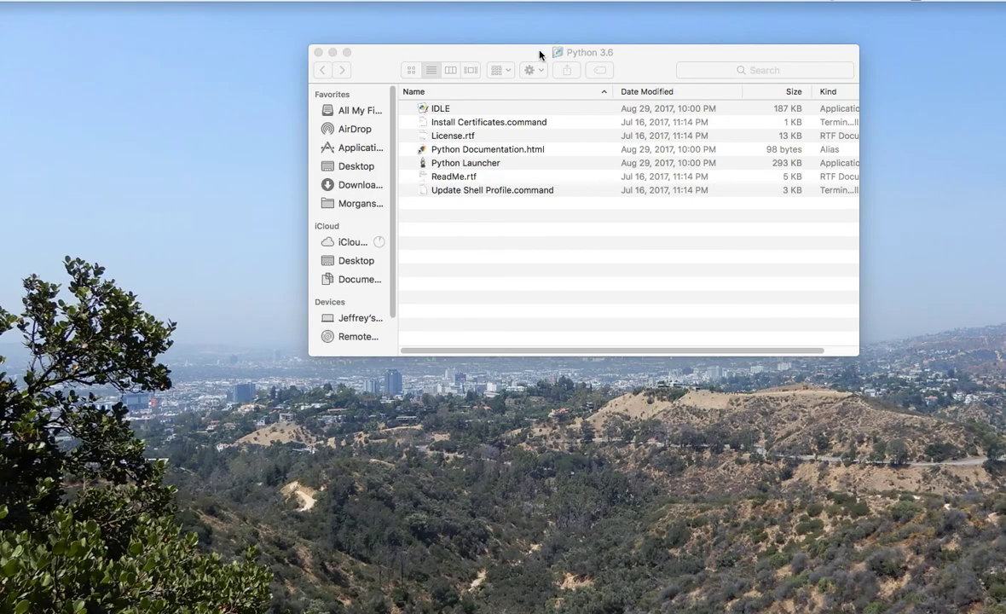
Launch IDLE from the Python 3.6 folder on the Mac and arrange the folder and shell windows.
{"action": "left_click_drag", "start_coordinate": [539, 49], "coordinate": [297, 43]}
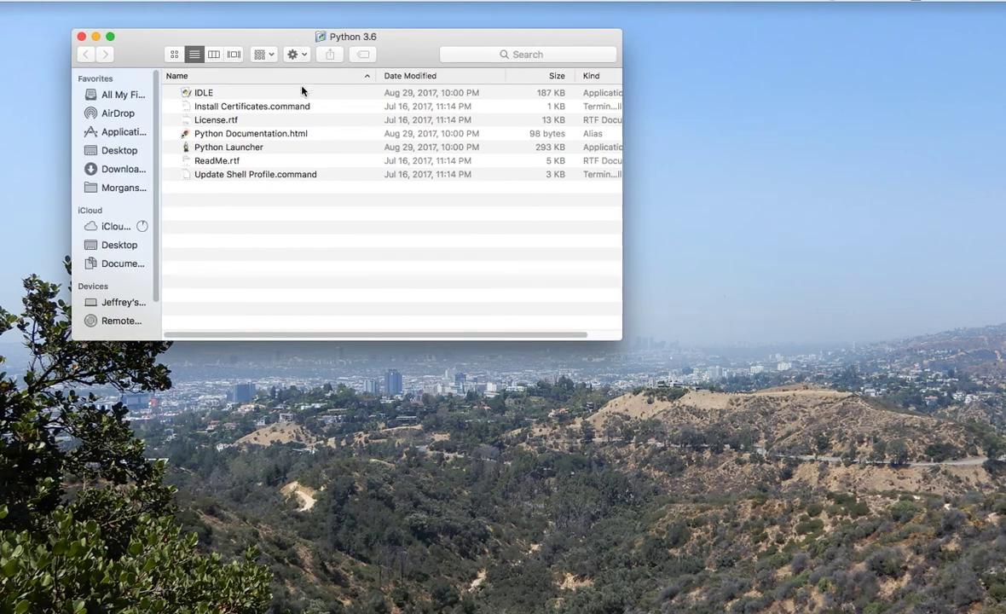
{"action": "double_click", "coordinate": [207, 96]}
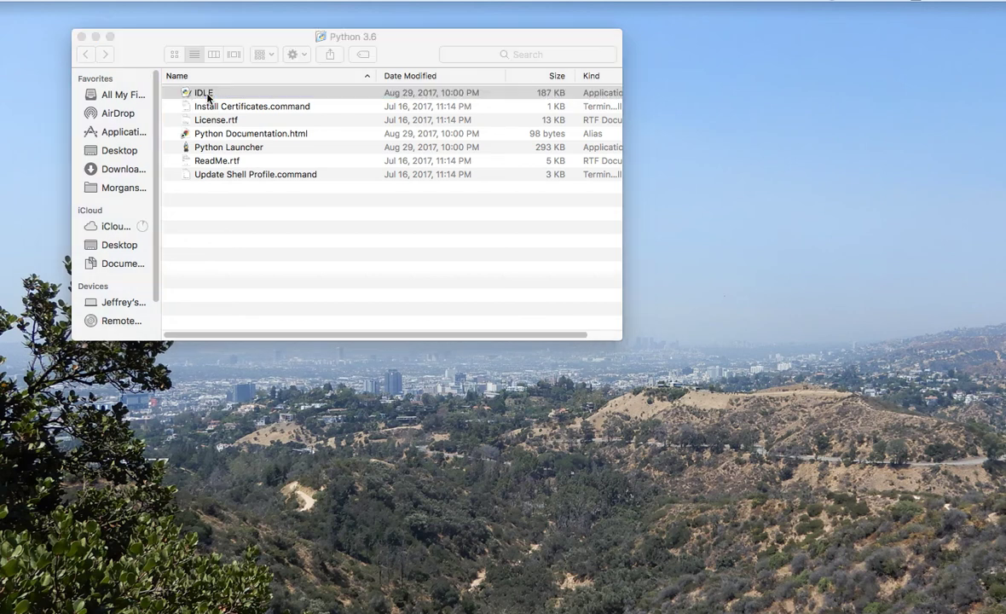
{"action": "left_click_drag", "start_coordinate": [226, 22], "coordinate": [503, 42]}
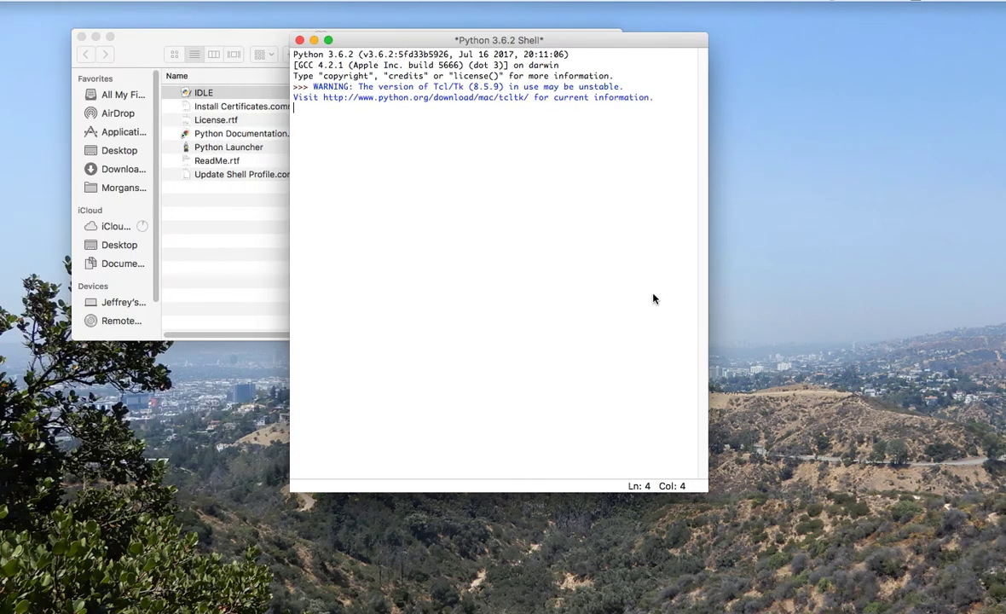
Run a multiplication by 34 in the Python 3.6.2 Shell and close the shell window.
{"action": "left_click", "coordinate": [694, 437]}
{"action": "type", "text": "2"}
{"action": "key", "text": "BackSpace"}
{"action": "type", "text": "*34"}
{"action": "key", "text": "Return"}
{"action": "left_click", "coordinate": [299, 41]}
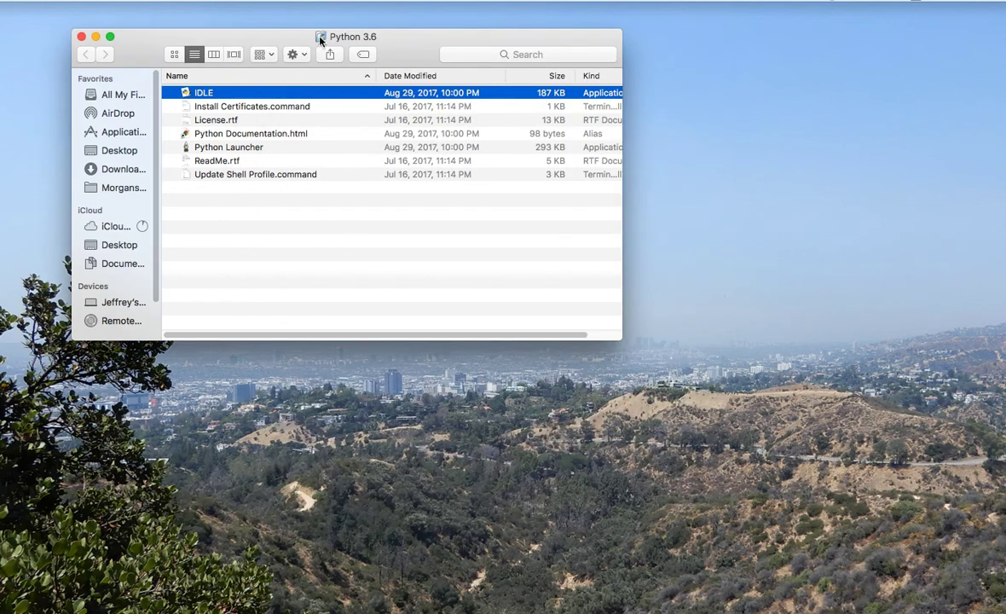